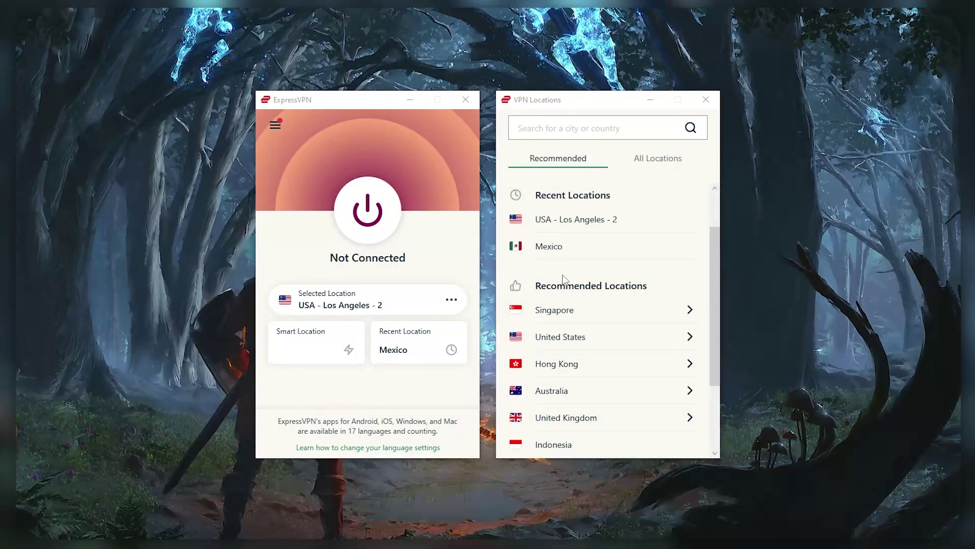
Scroll down the VPN Locations list before returning to the main window
scroll(563, 279, down, 3)
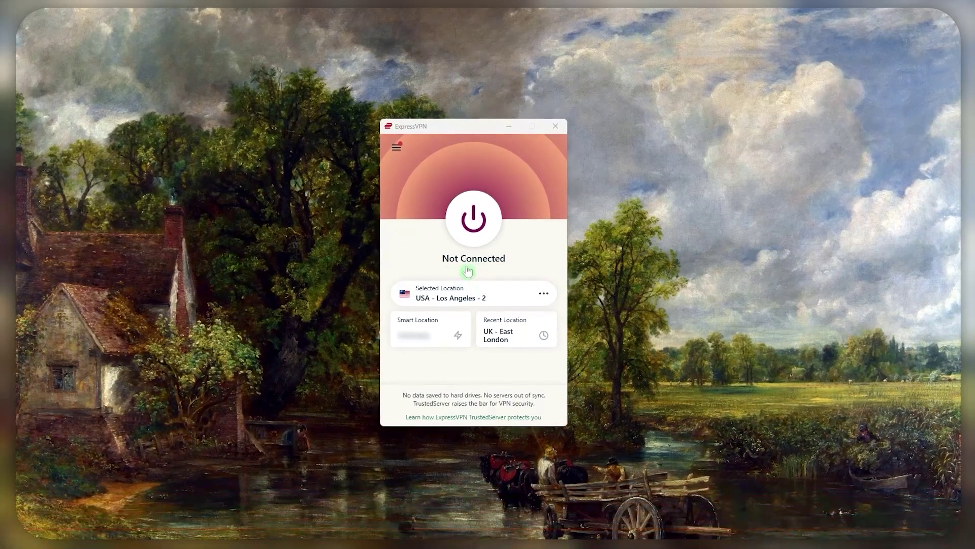
Connect to the USA - Los Angeles - 2 server from the power button
click(472, 225)
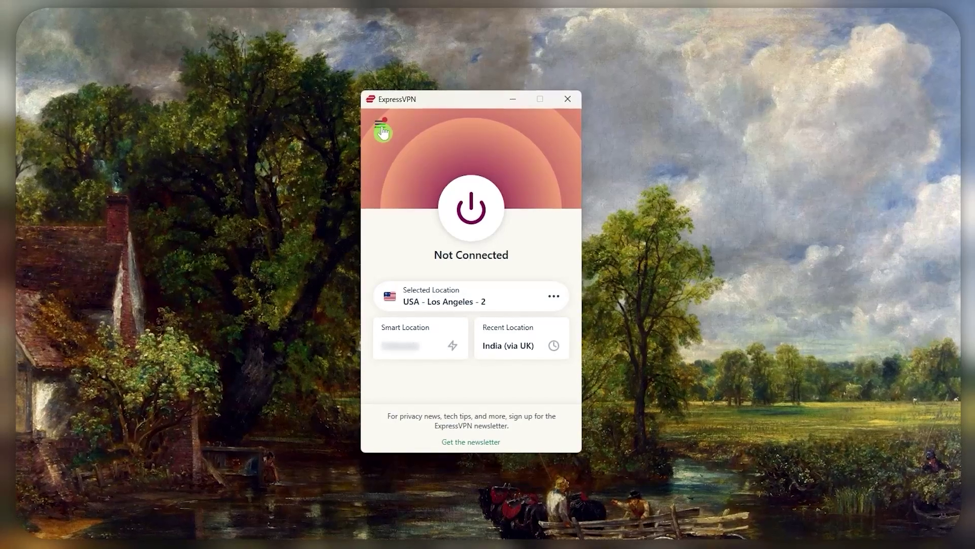
Star United States as a favourite in the VPN Locations list
click(401, 148)
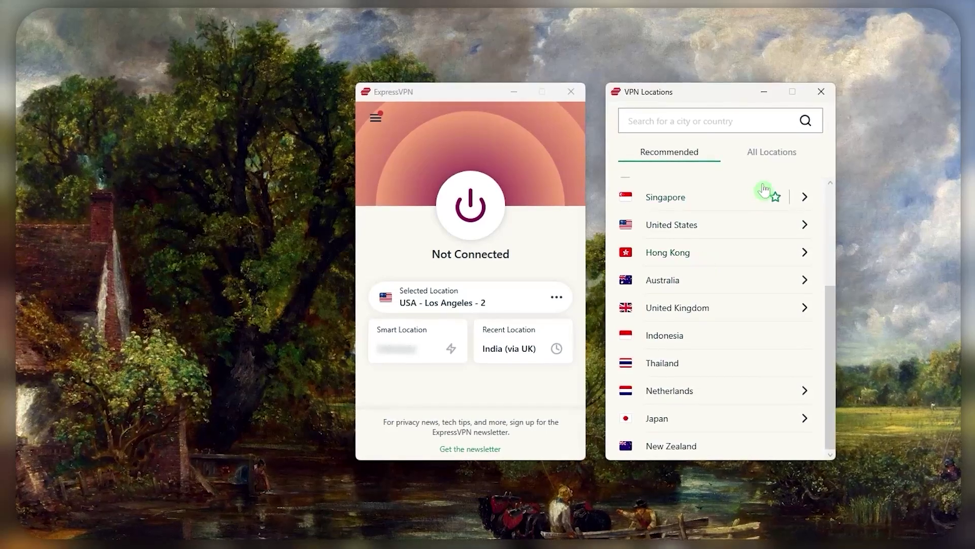
click(770, 151)
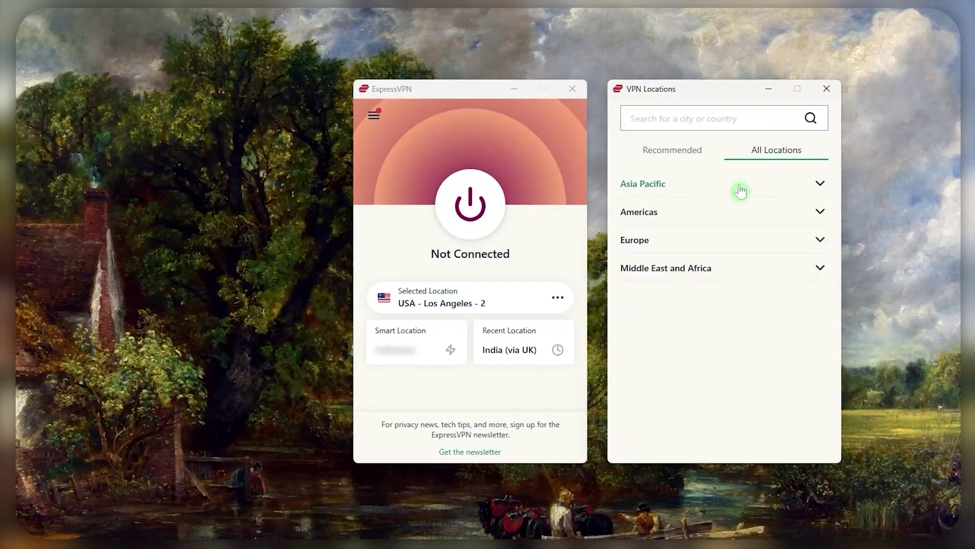
click(670, 151)
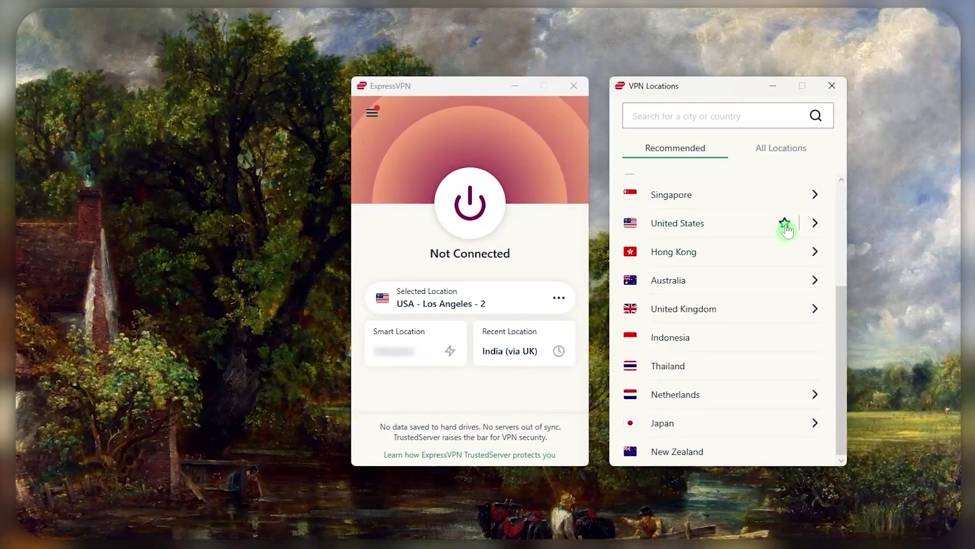
click(785, 226)
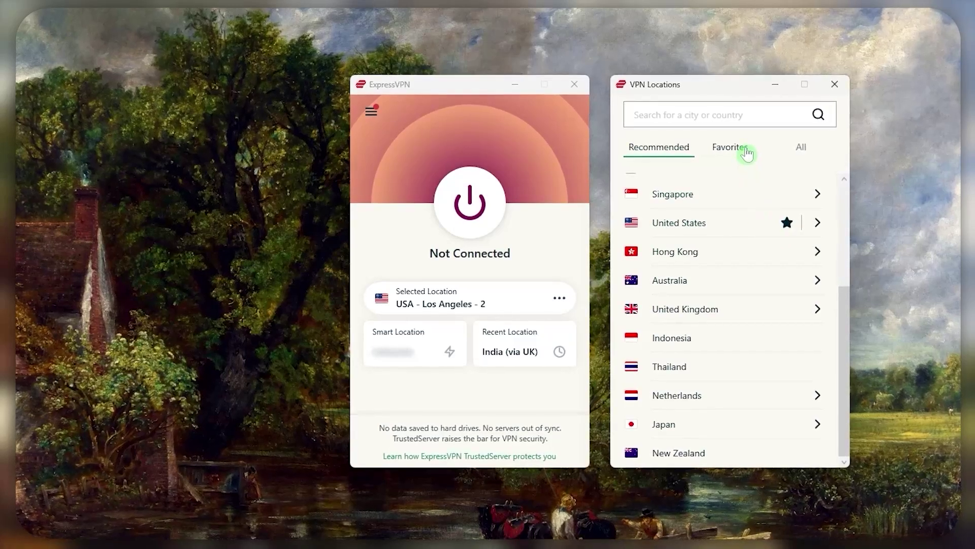
Select United States from the Favorites list and connect to it
click(744, 149)
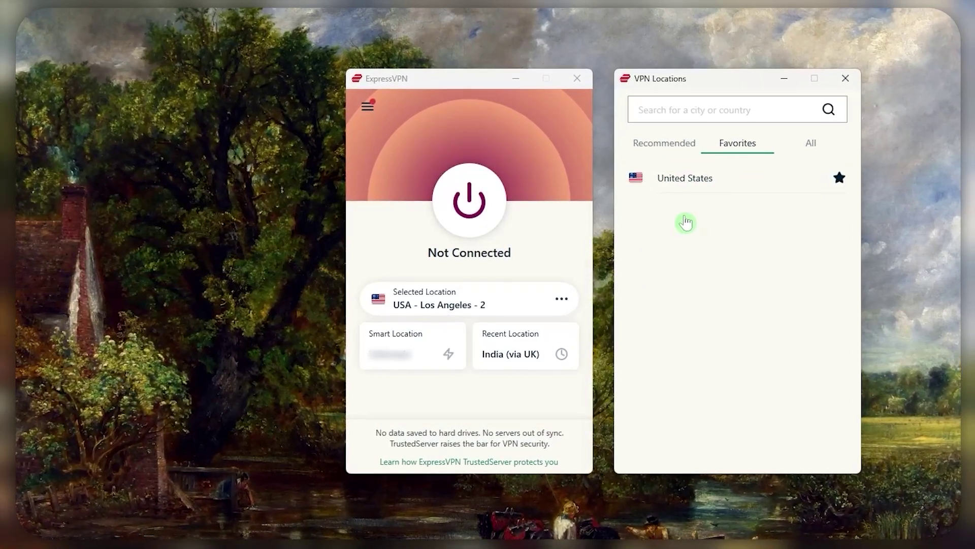
click(689, 191)
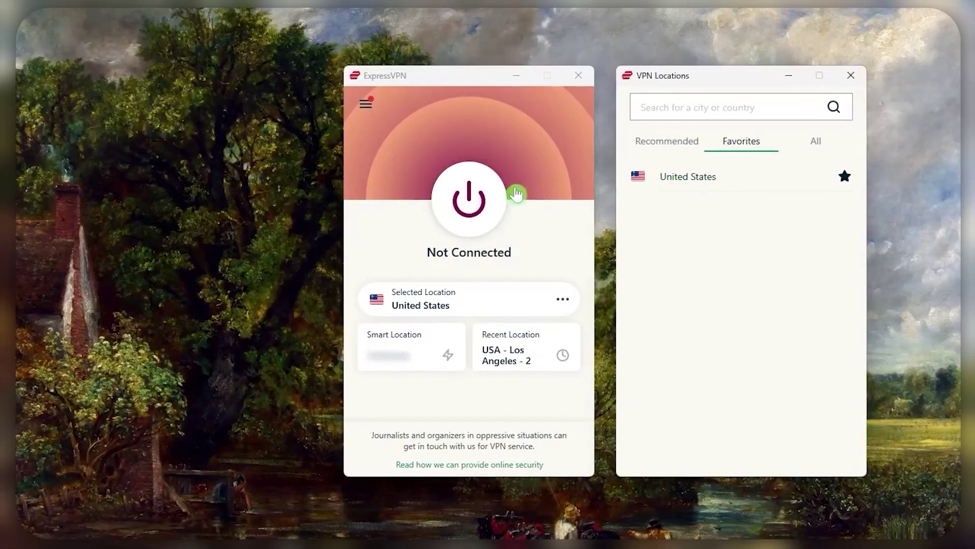
click(482, 197)
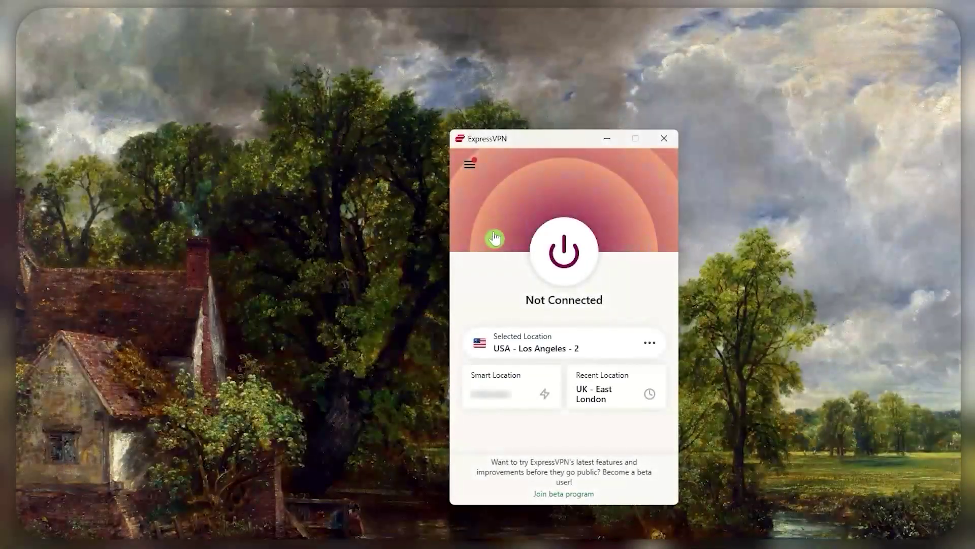
Search the VPN Locations list for 'uk'
click(472, 169)
click(511, 184)
click(890, 208)
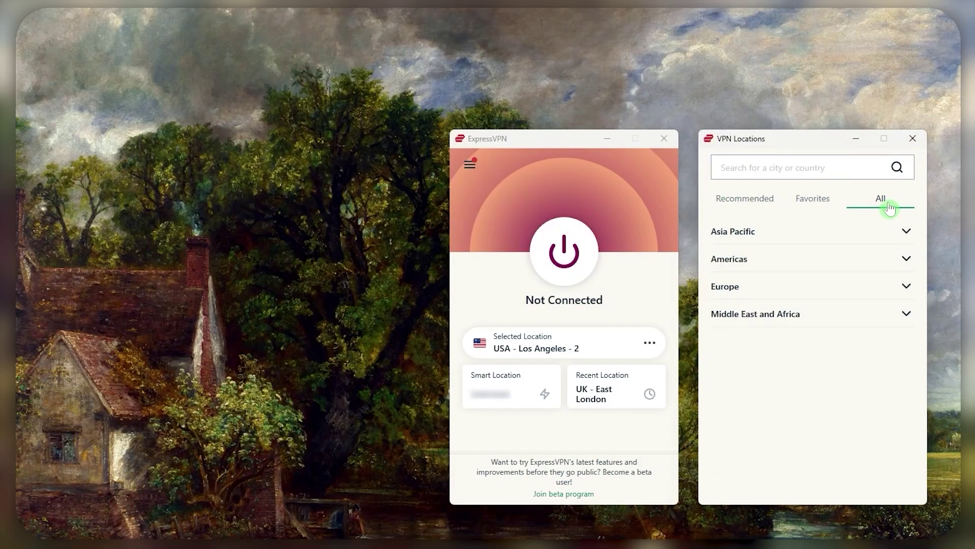
click(785, 169)
text(uk)
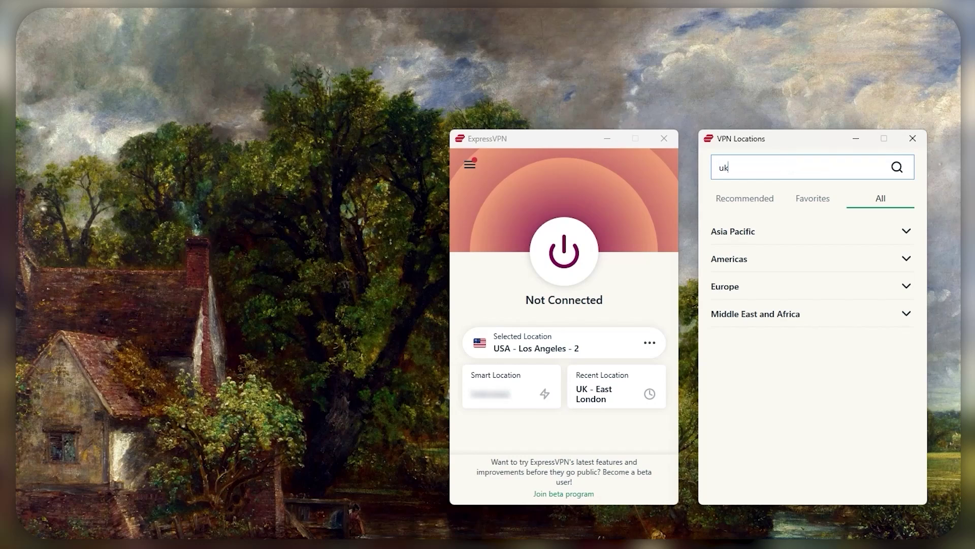
Connect to UK - East London and highlight the London, England result on the IP checker
click(782, 255)
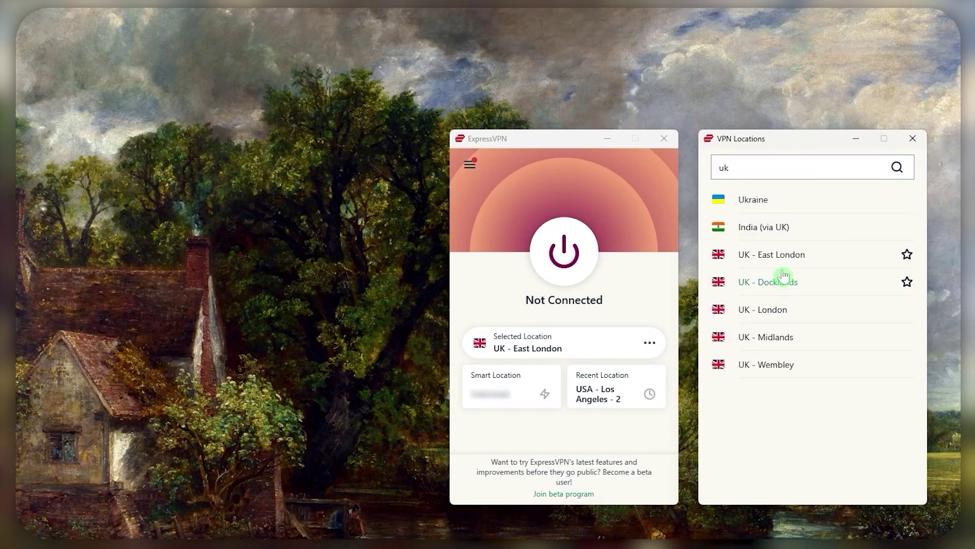
click(776, 255)
click(579, 253)
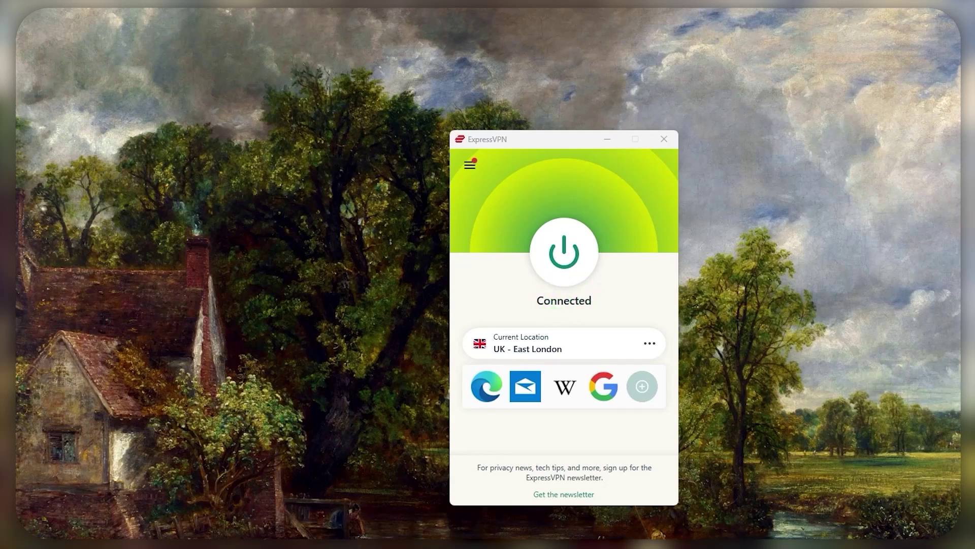
key(alt+Tab)
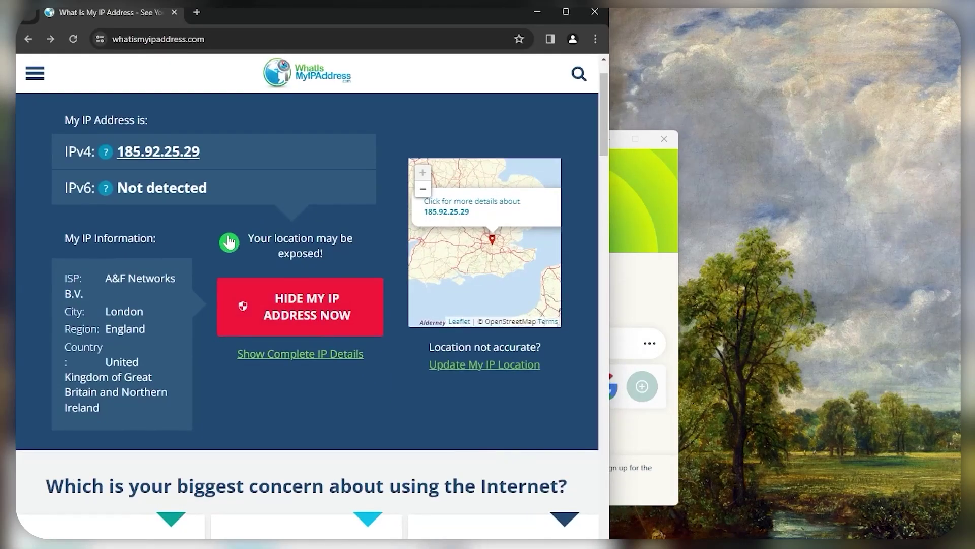
drag(103, 311, 152, 355)
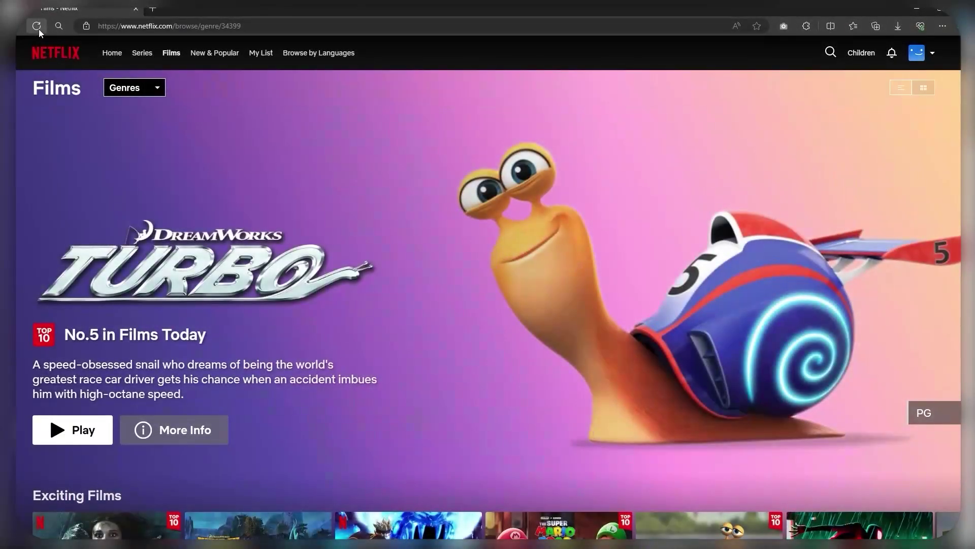
Scroll the Netflix Films page and page the Top 10 Films in the UK row to films 5–10
scroll(141, 230, down, 8)
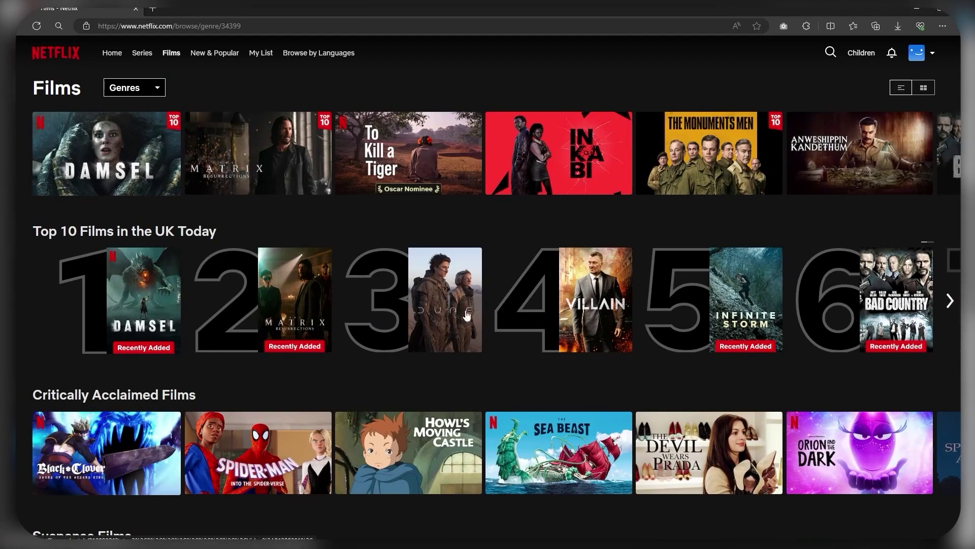
click(950, 304)
click(949, 301)
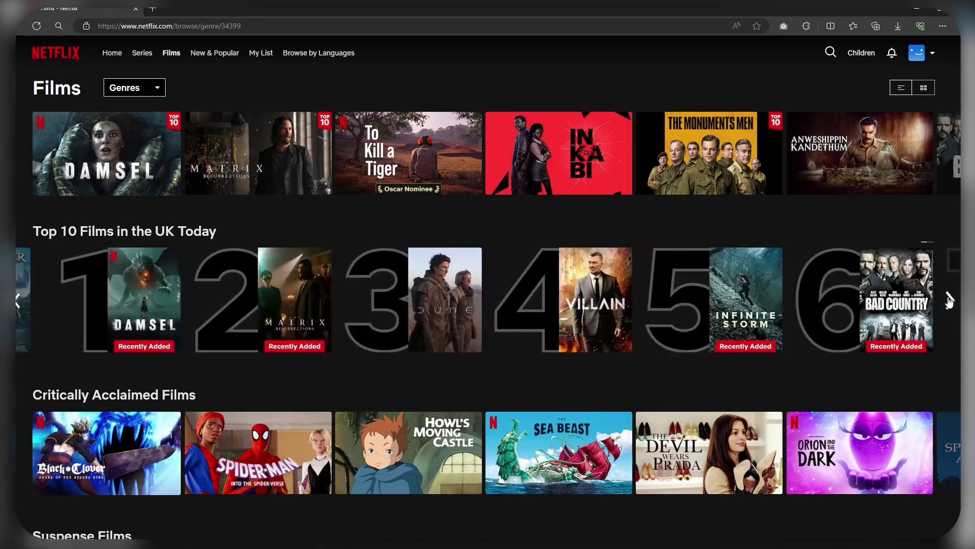
click(949, 301)
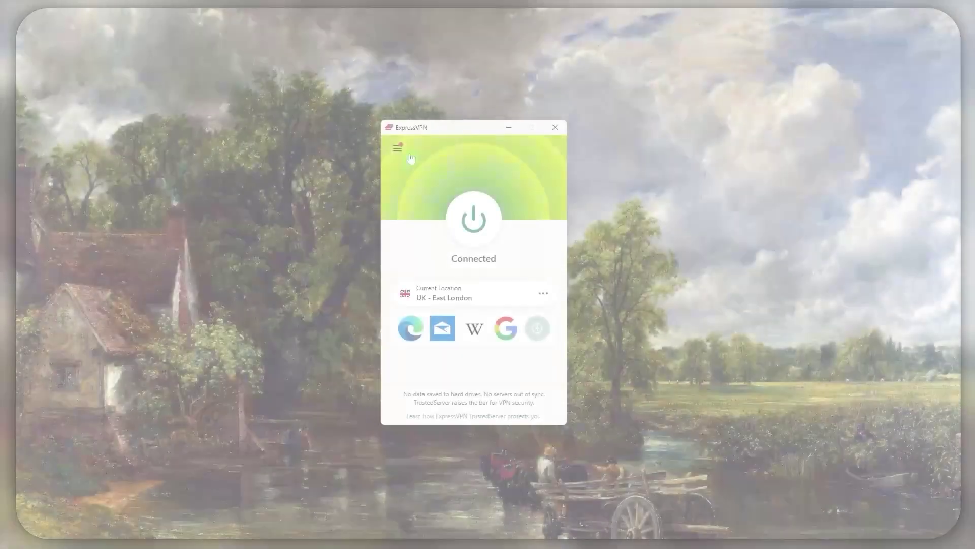
Open VPN Locations from the main menu to disconnect from UK - East London
click(398, 148)
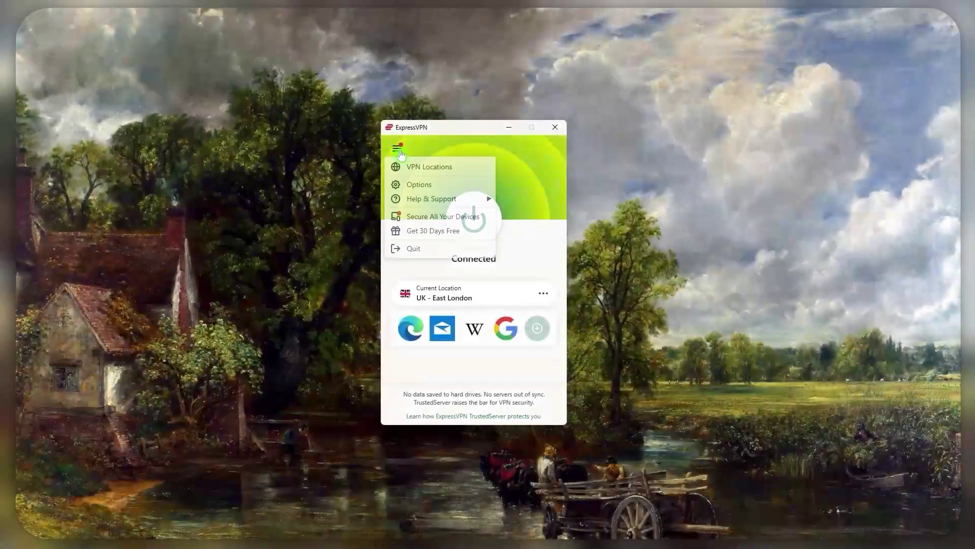
click(425, 170)
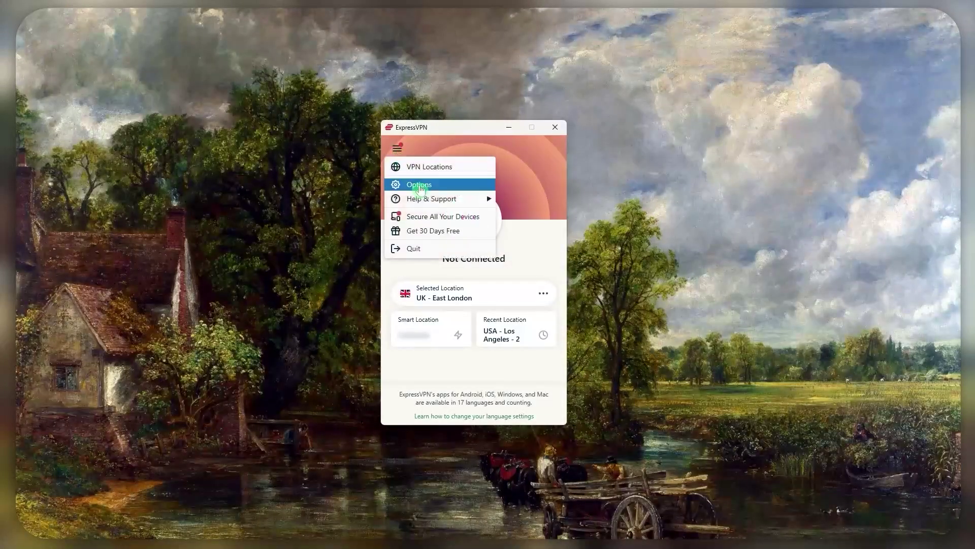
Connect to USA - Los Angeles - 2, then open ExpressVPN's Options for the protocol settings
click(423, 169)
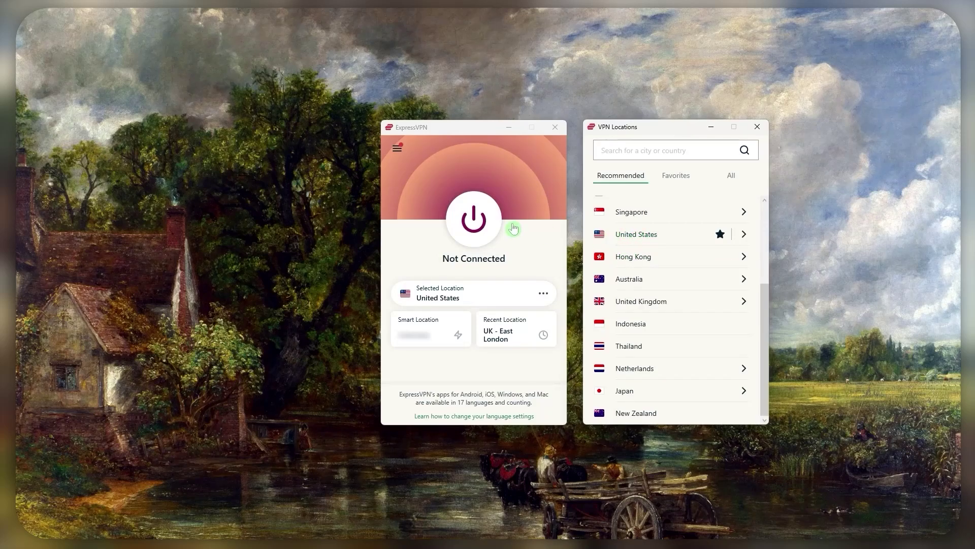
click(475, 225)
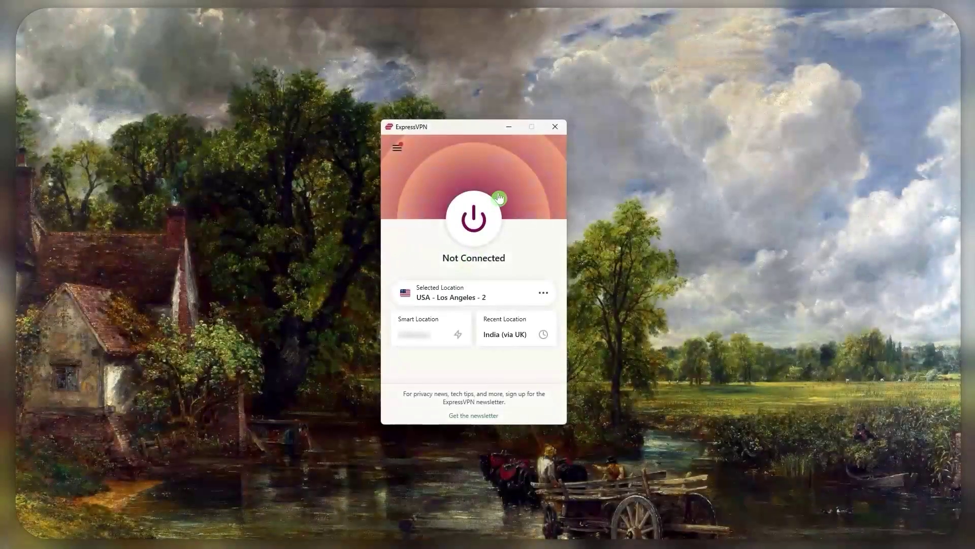
click(397, 147)
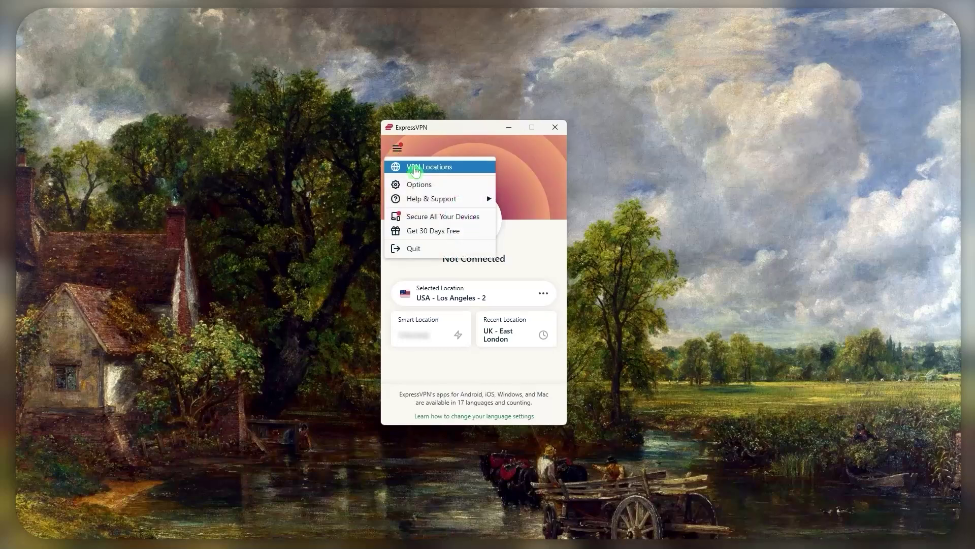
click(415, 186)
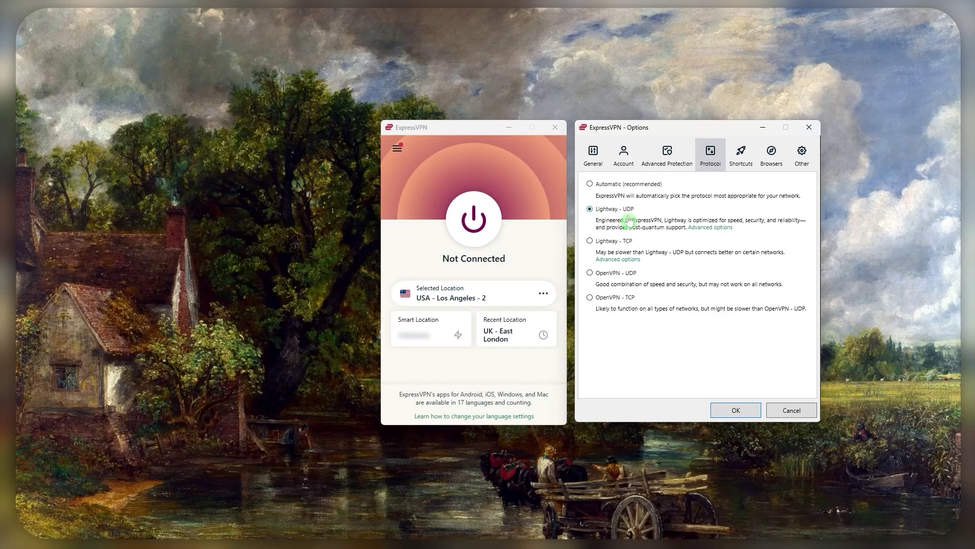
Close Options with Lightway - UDP kept as the protocol and connect the VPN
click(809, 127)
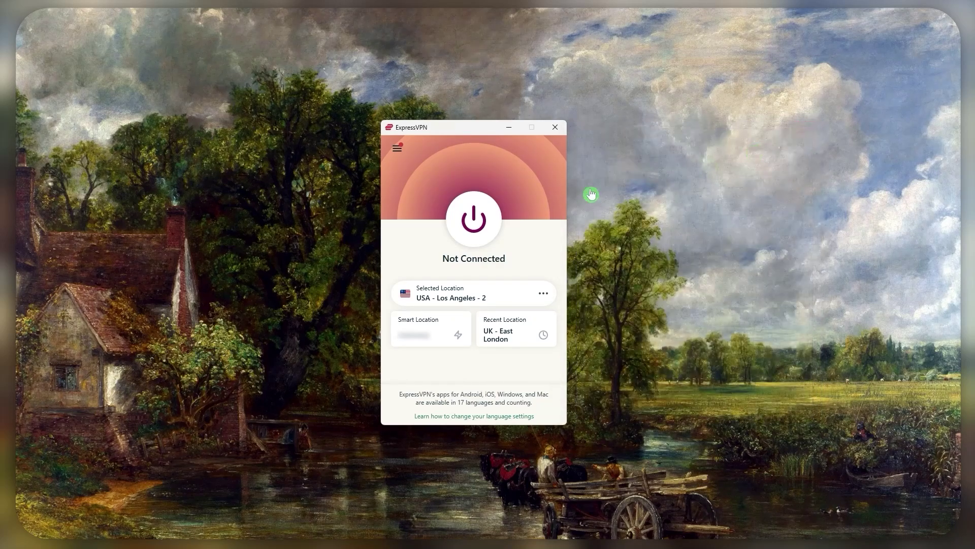
click(489, 219)
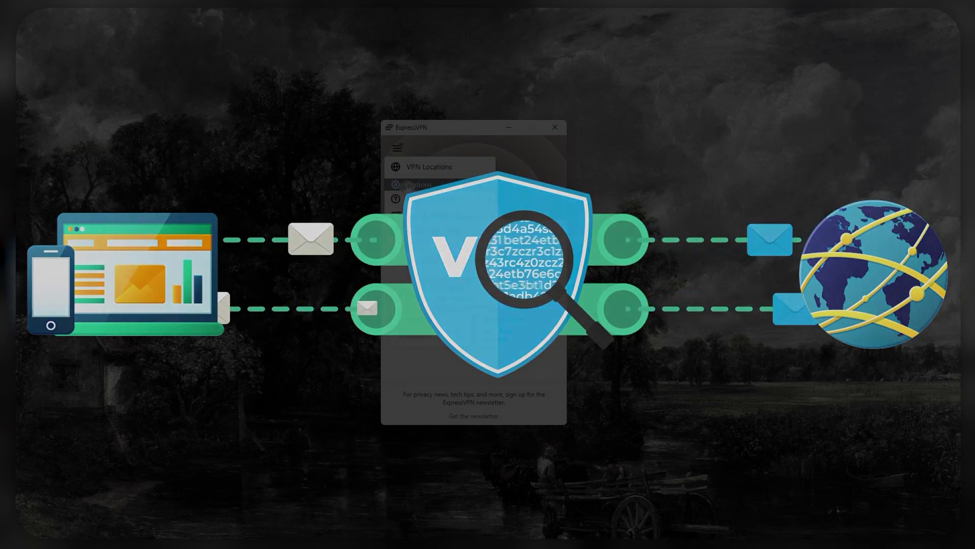
Open ExpressVPN Options, passing through the Account tab to the General tab
click(409, 186)
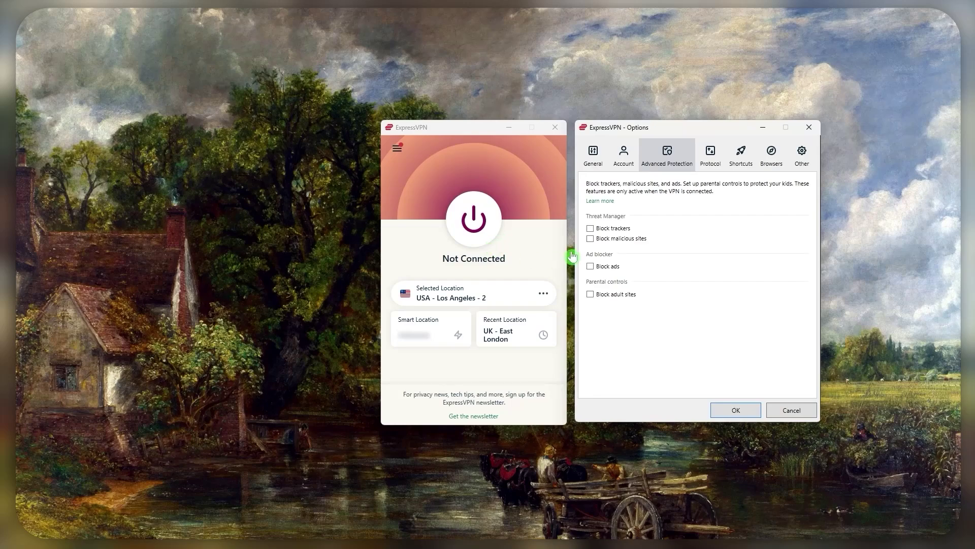
click(629, 157)
click(593, 154)
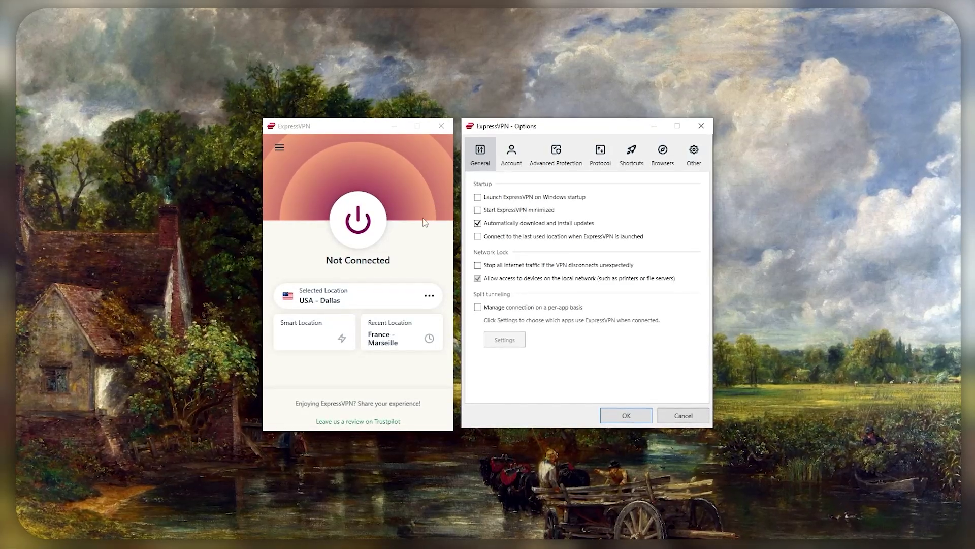
Enable Network Lock's 'Stop all internet traffic if the VPN disconnects unexpectedly' option
click(478, 265)
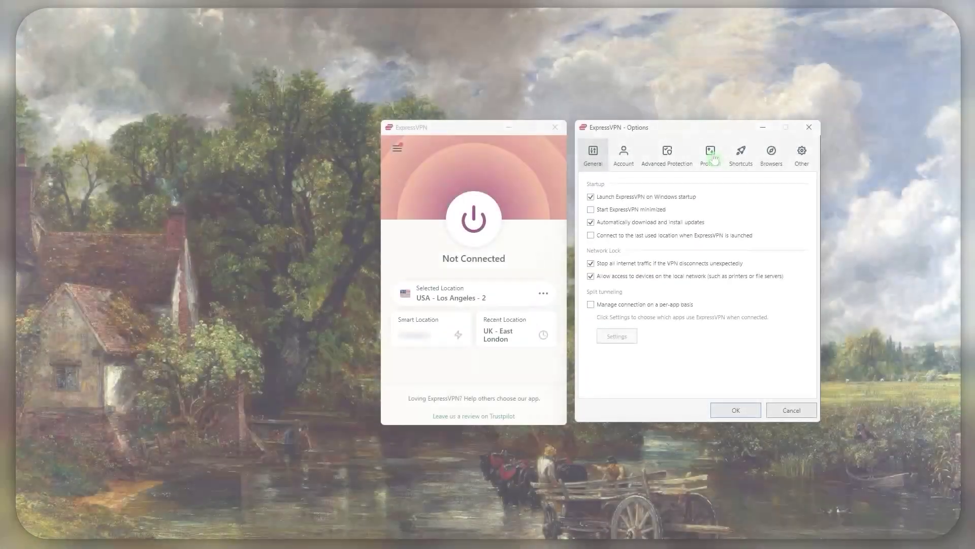
Review the protocol choices, then enable Advanced Protection blocking of ads, trackers and malicious sites
click(714, 159)
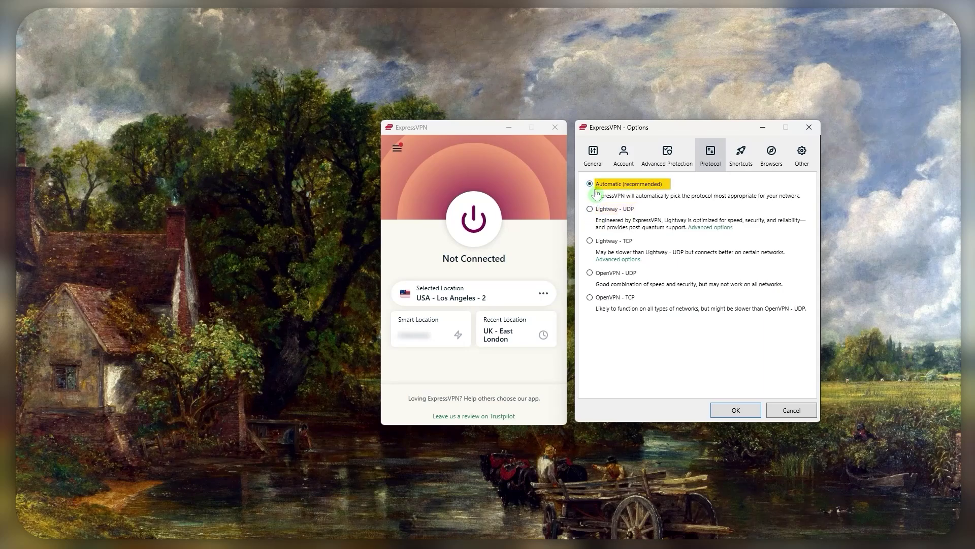
click(667, 155)
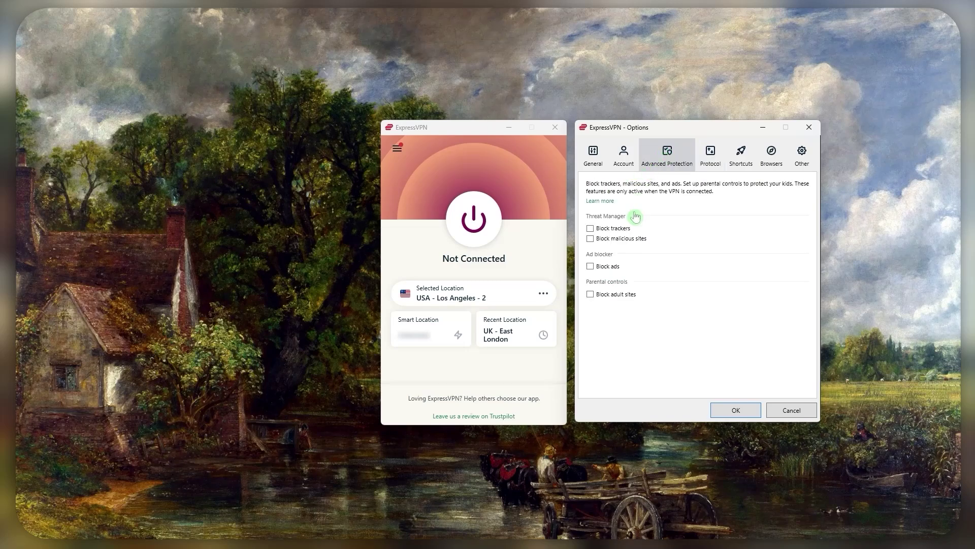
click(590, 267)
click(590, 229)
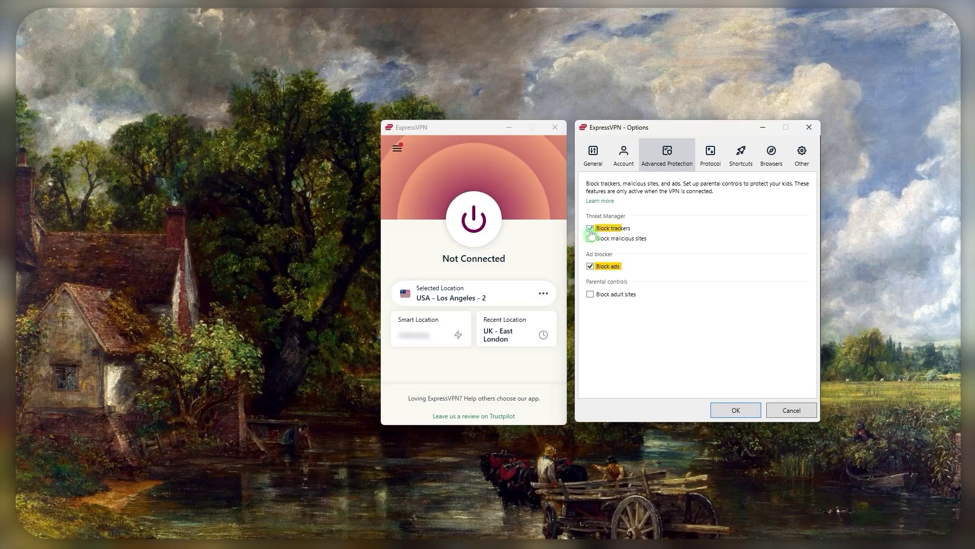
click(590, 238)
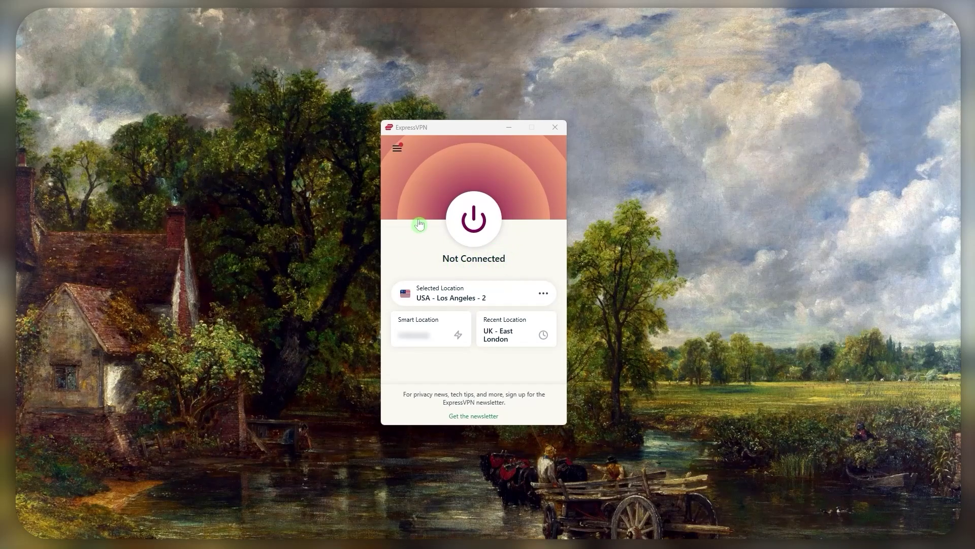
Pick United States from VPN Locations, connect to it, then disconnect
click(398, 147)
click(447, 167)
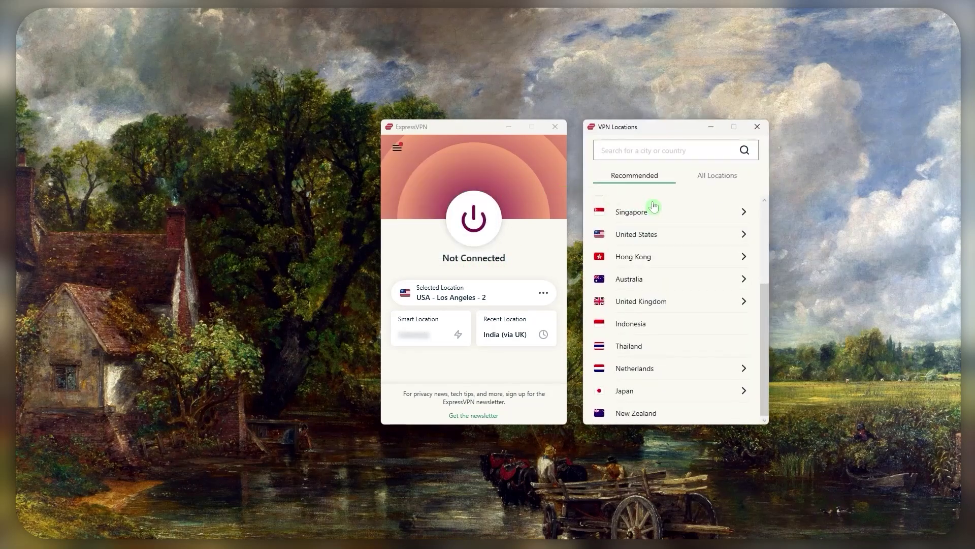
click(664, 236)
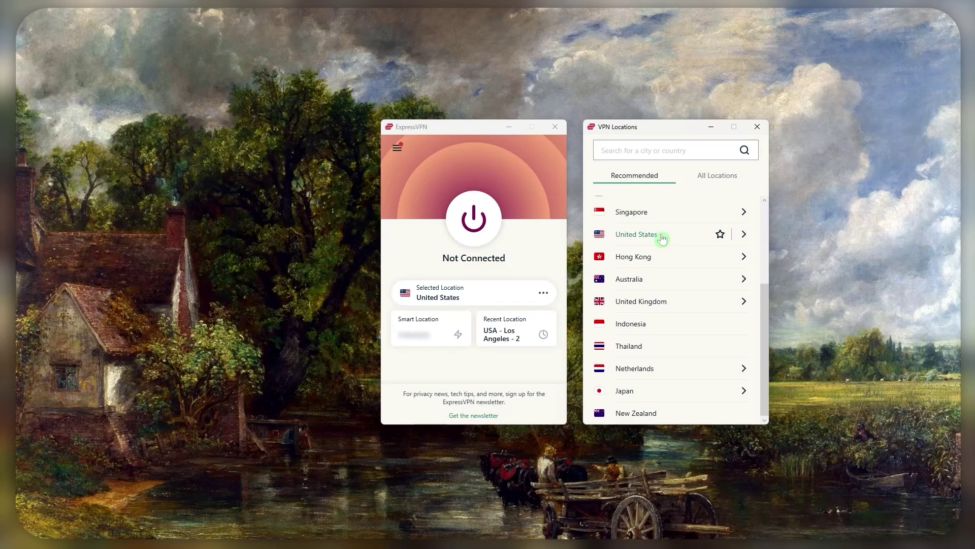
click(474, 226)
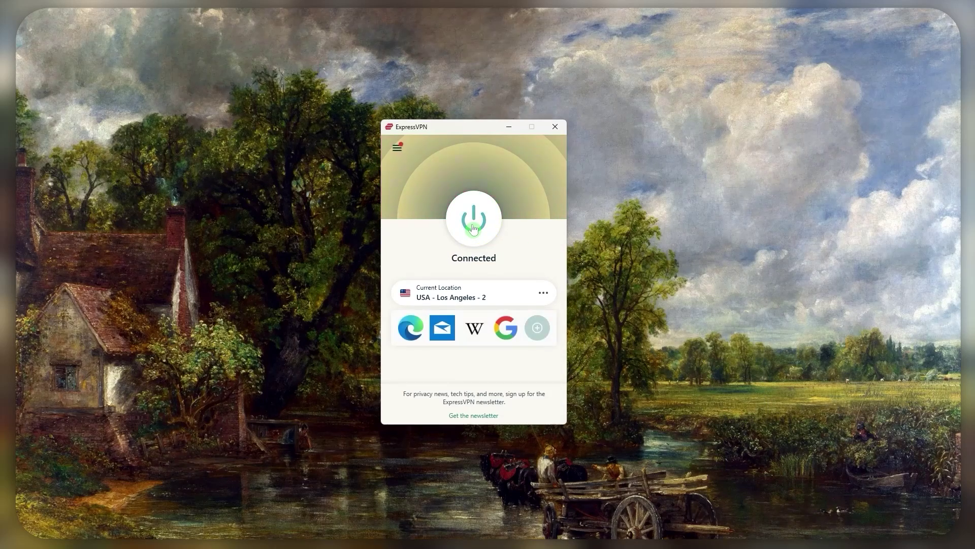
click(474, 226)
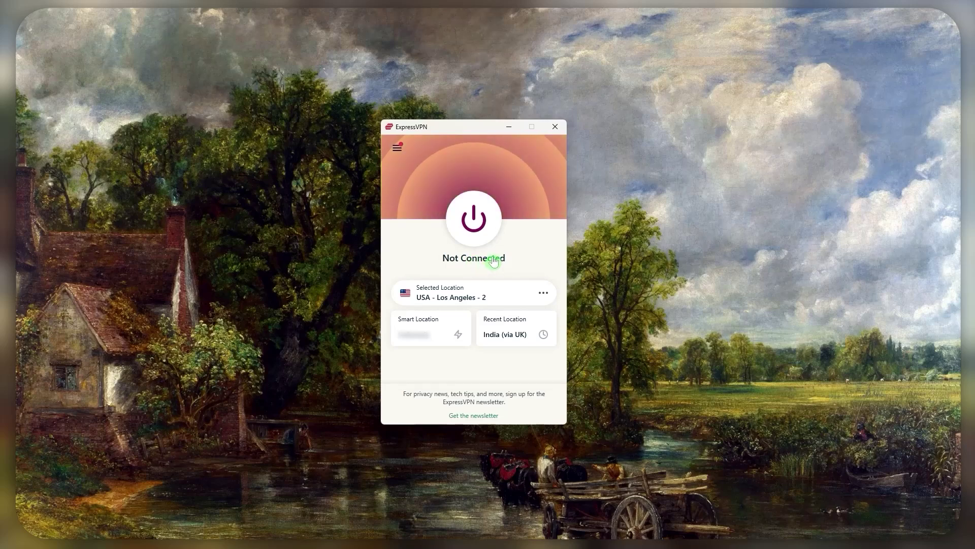
Reopen VPN Locations and show All Locations grouped by region
click(397, 147)
click(437, 165)
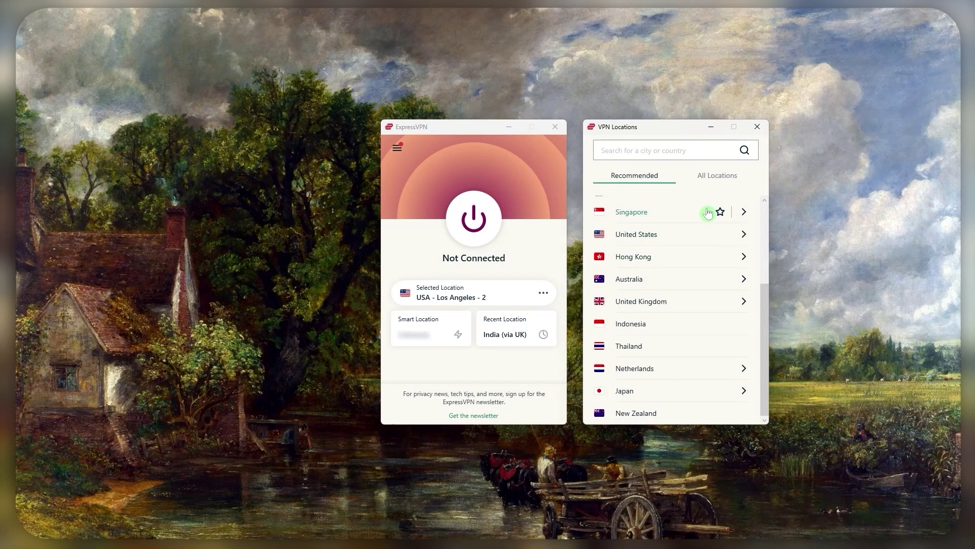
click(712, 178)
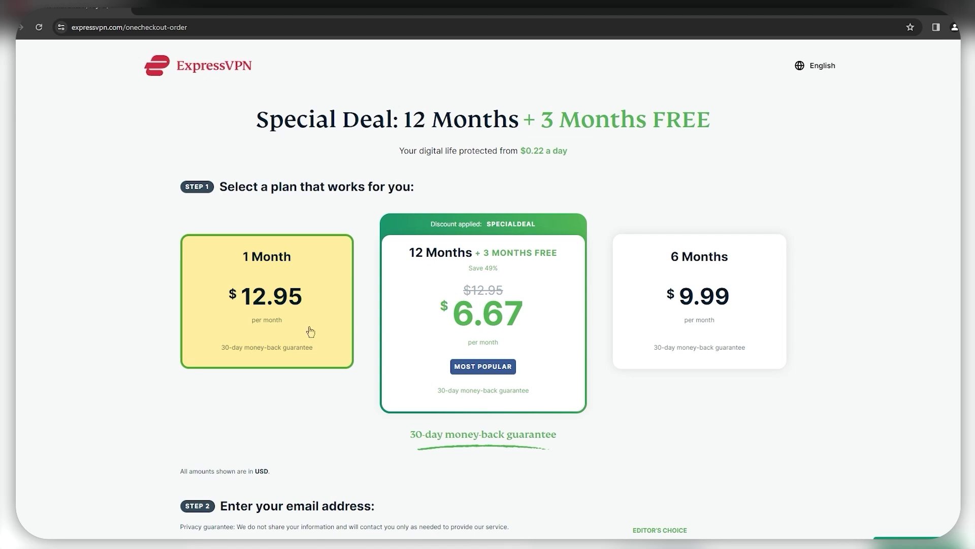
Compare the 6 Months, 12 Months and 1 Month cards, ending on 12 Months at $6.67/month
click(660, 305)
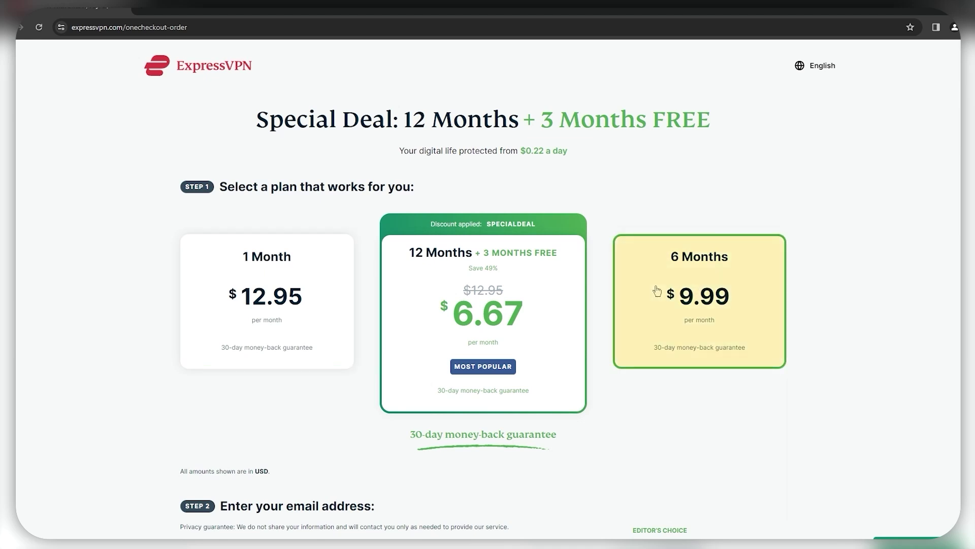
click(523, 295)
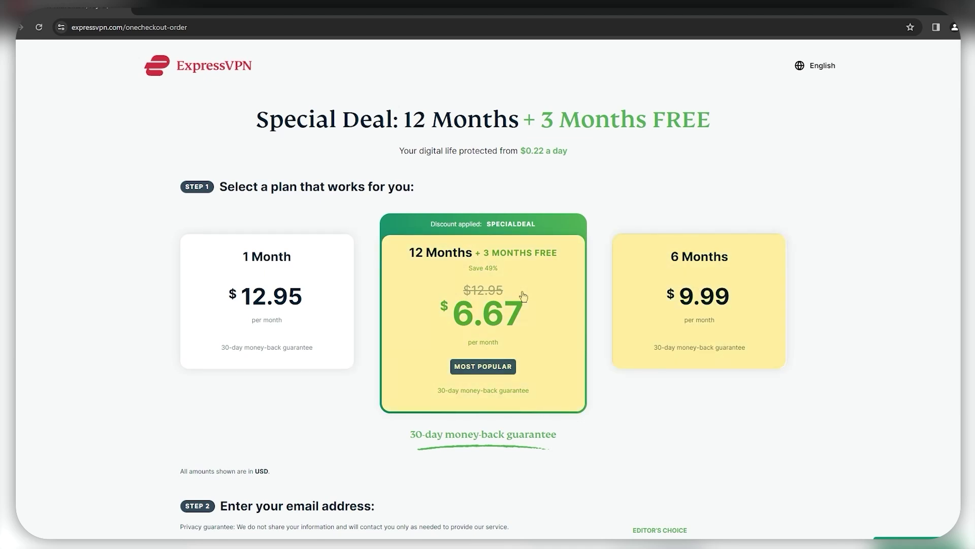
click(232, 267)
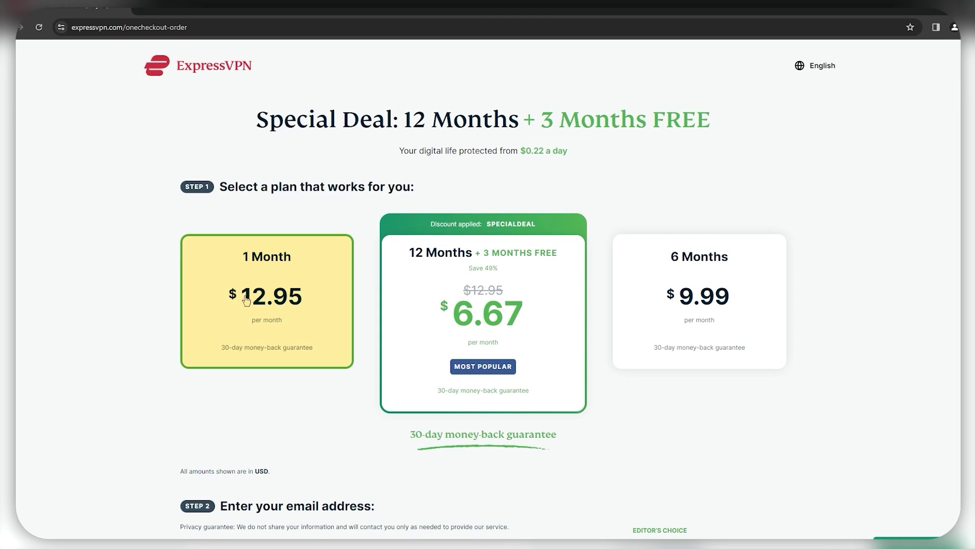
click(366, 304)
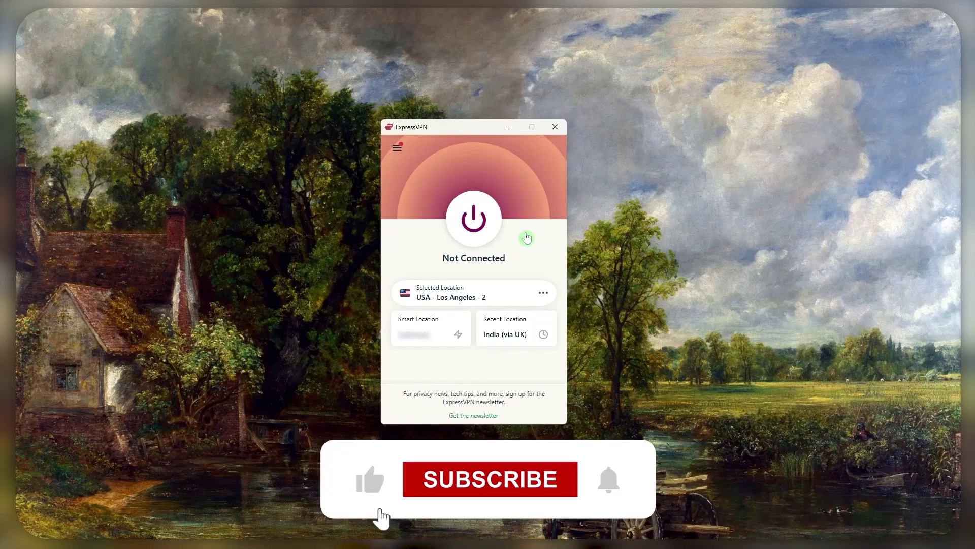
click(397, 147)
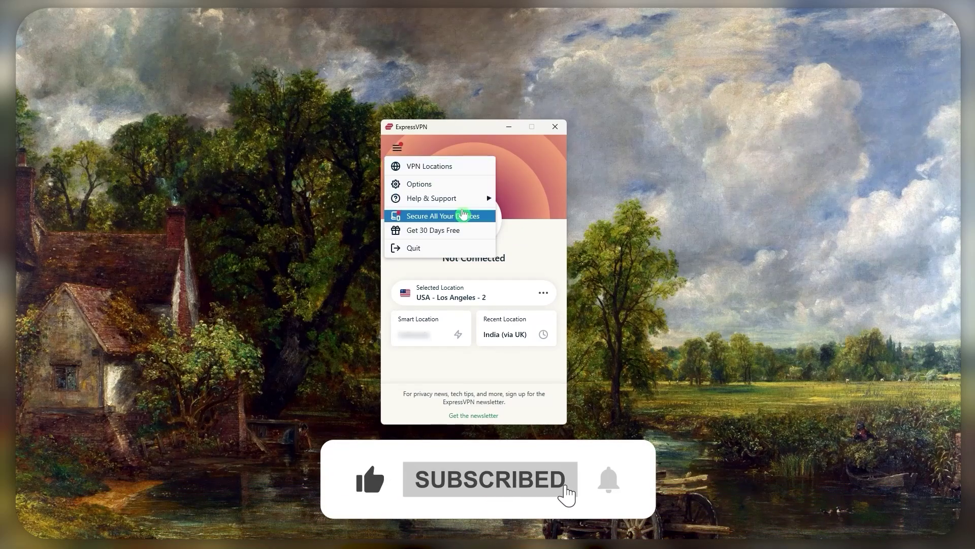
click(536, 179)
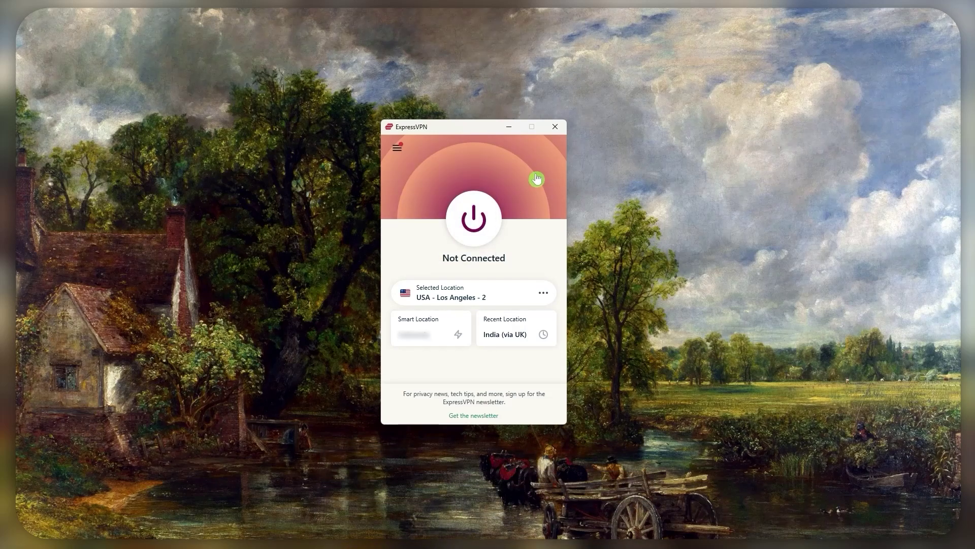